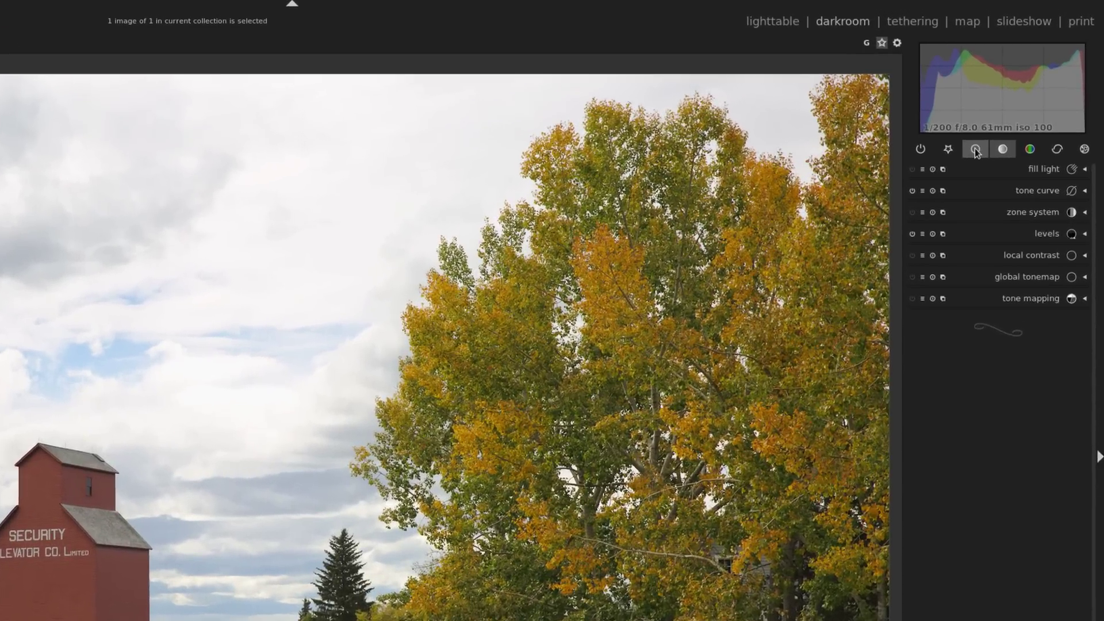
Step: Show the basic module group and expand the contrast brightness saturation module
left_click(975, 149)
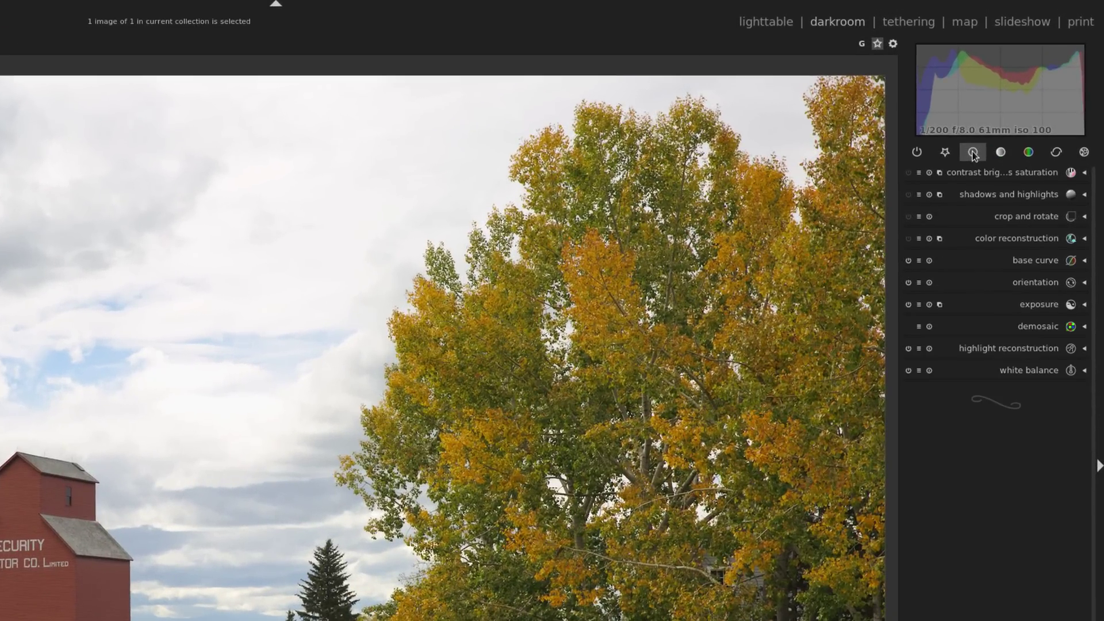
left_click(1024, 173)
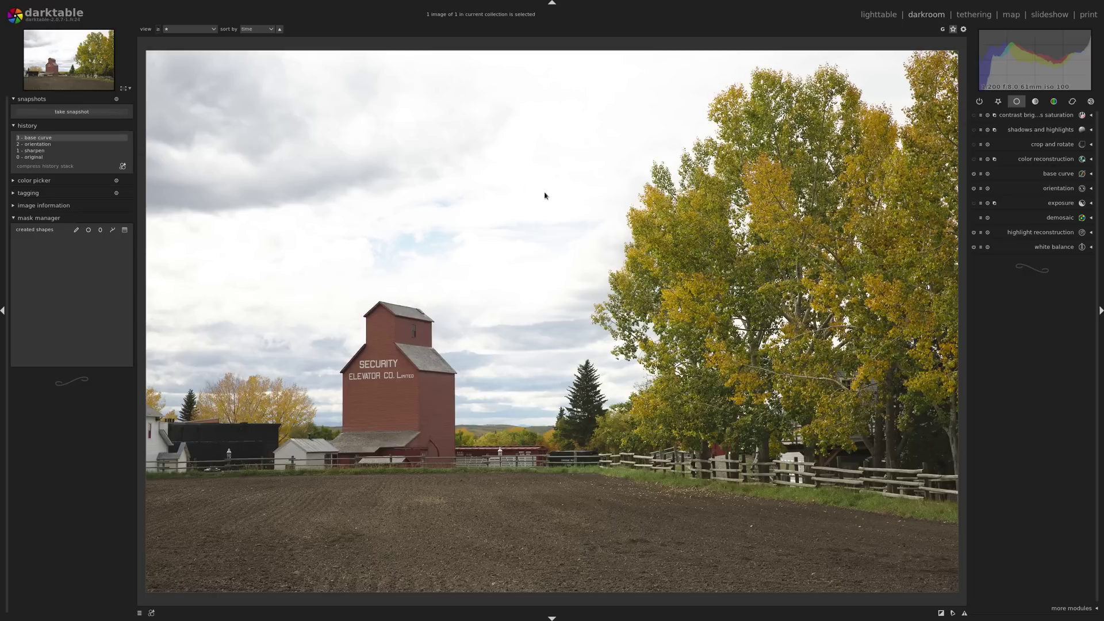
Step: Turn on the overexposure indicator and lower exposure to -0.81 EV
left_click(941, 613)
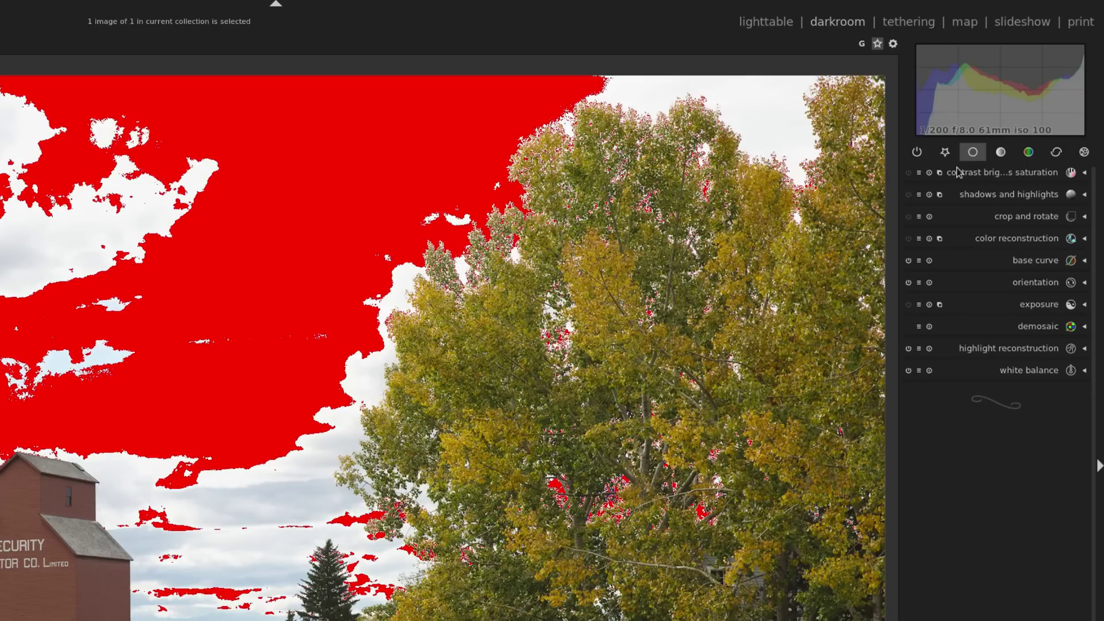
left_click(1039, 306)
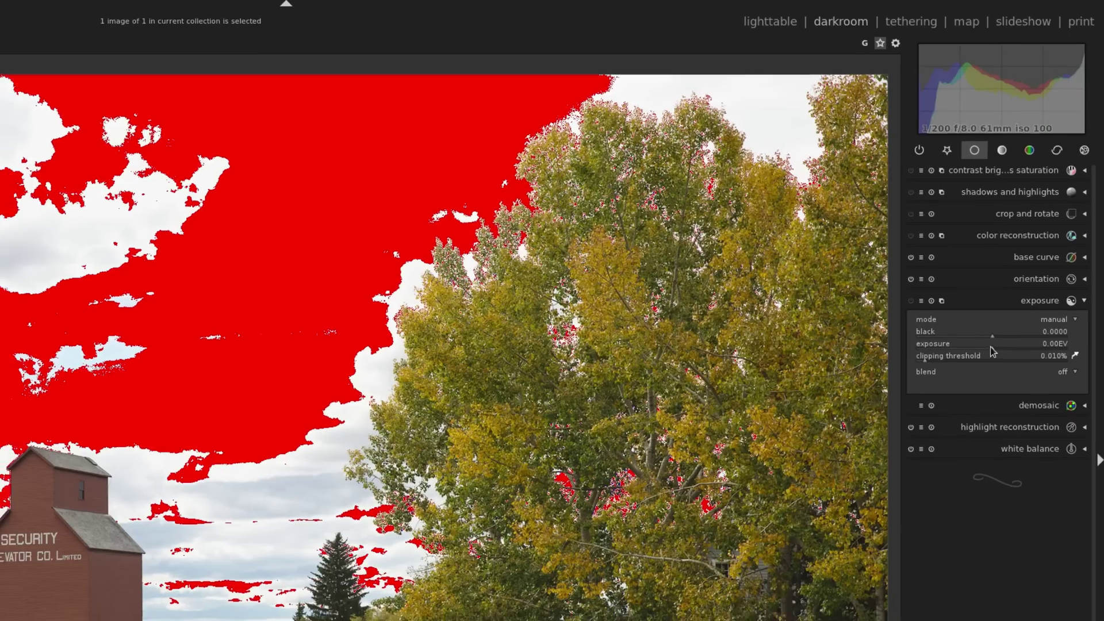
right_click(990, 348)
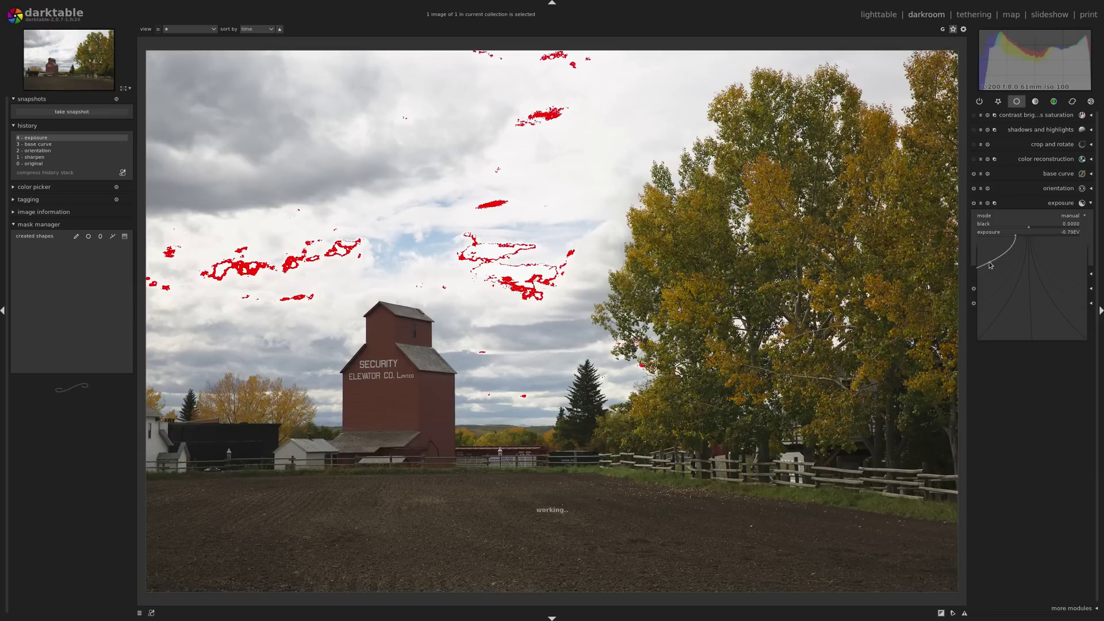
left_click(985, 262)
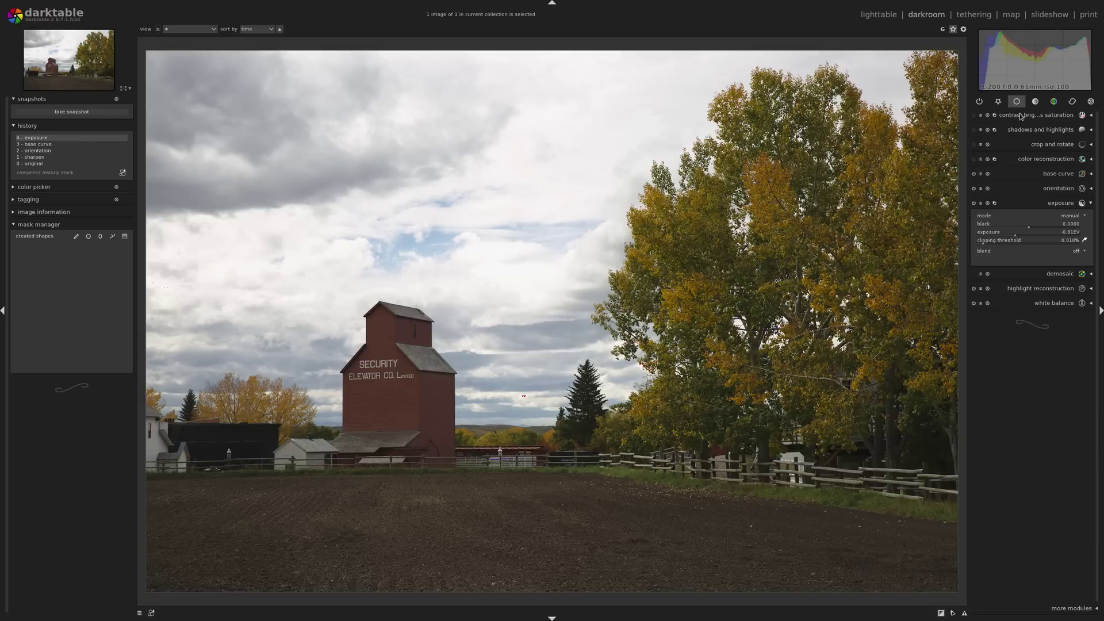
Step: Lift the exposure black level slightly to 0.0026
mouse_move(1088, 90)
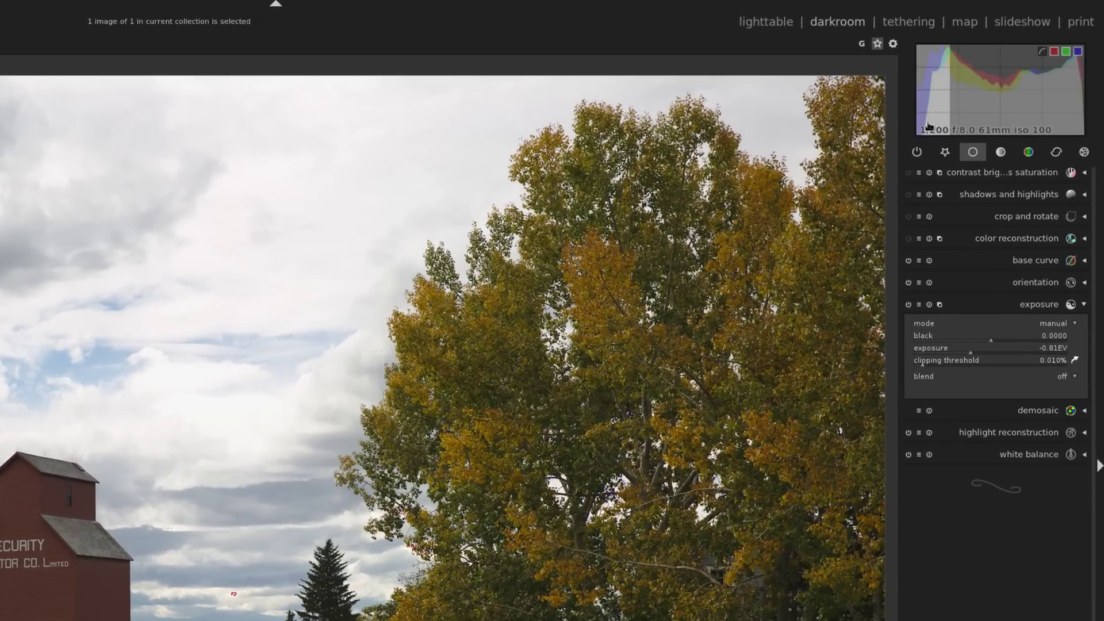
mouse_move(953, 87)
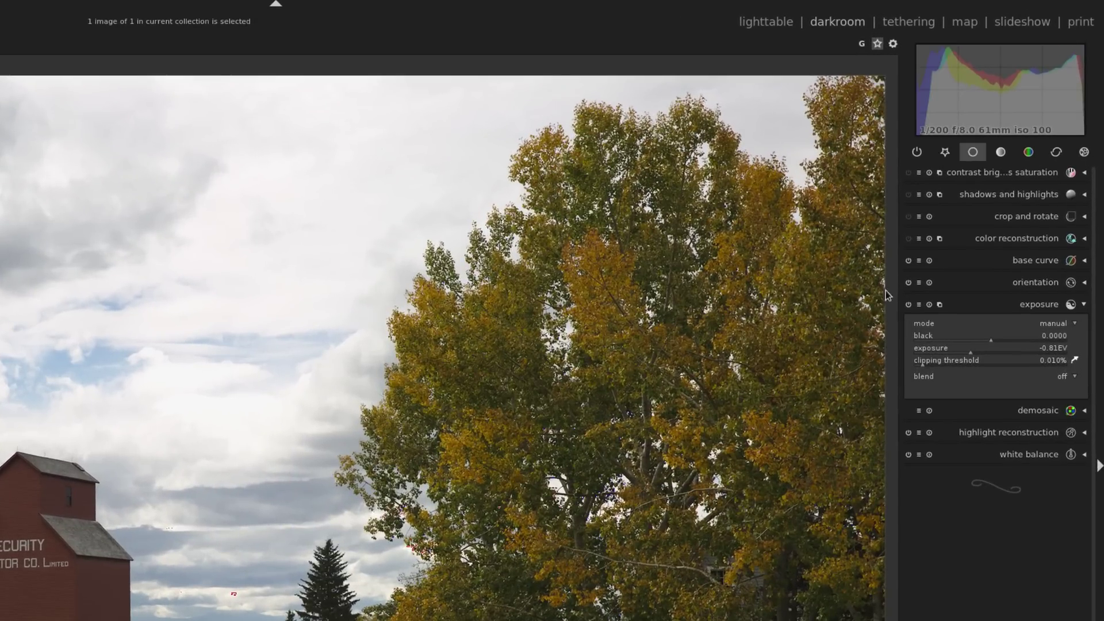
right_click(990, 339)
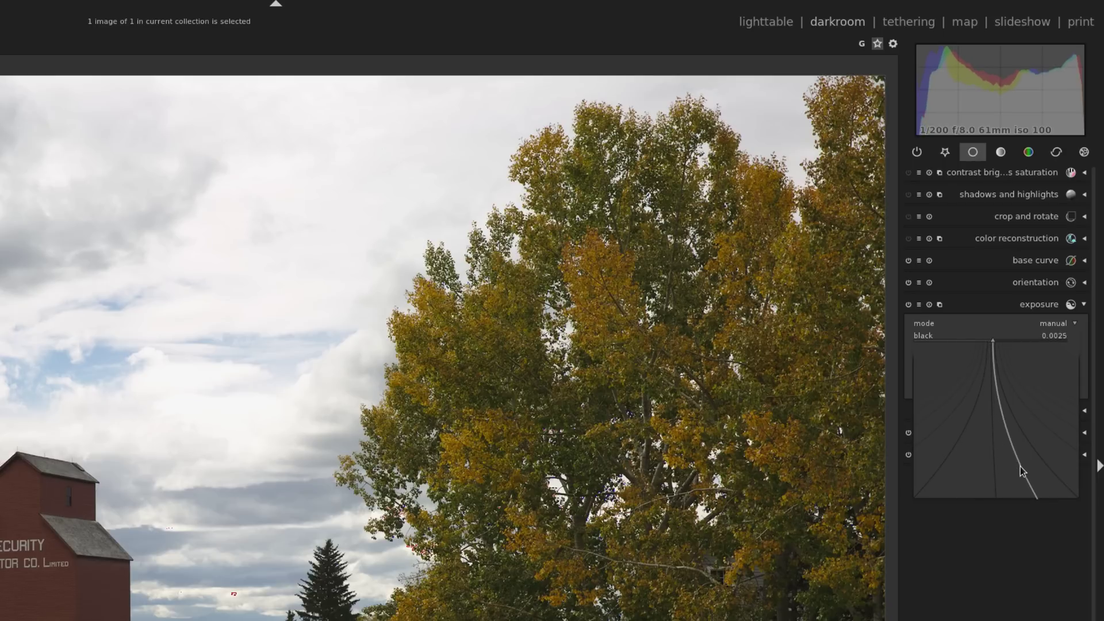
left_click(1022, 466)
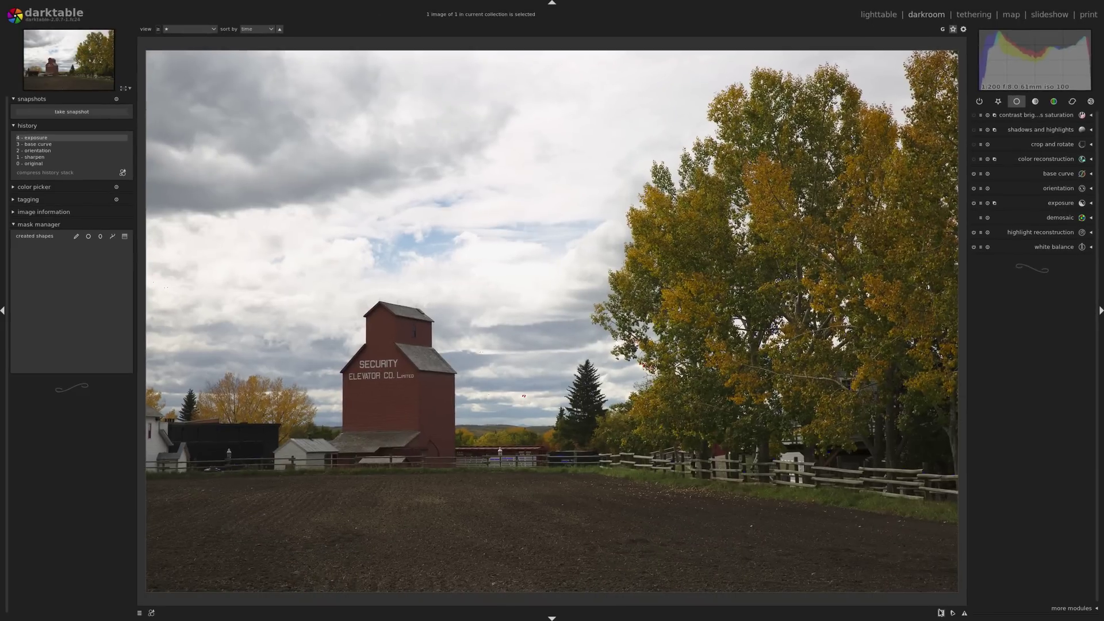
left_click(39, 145)
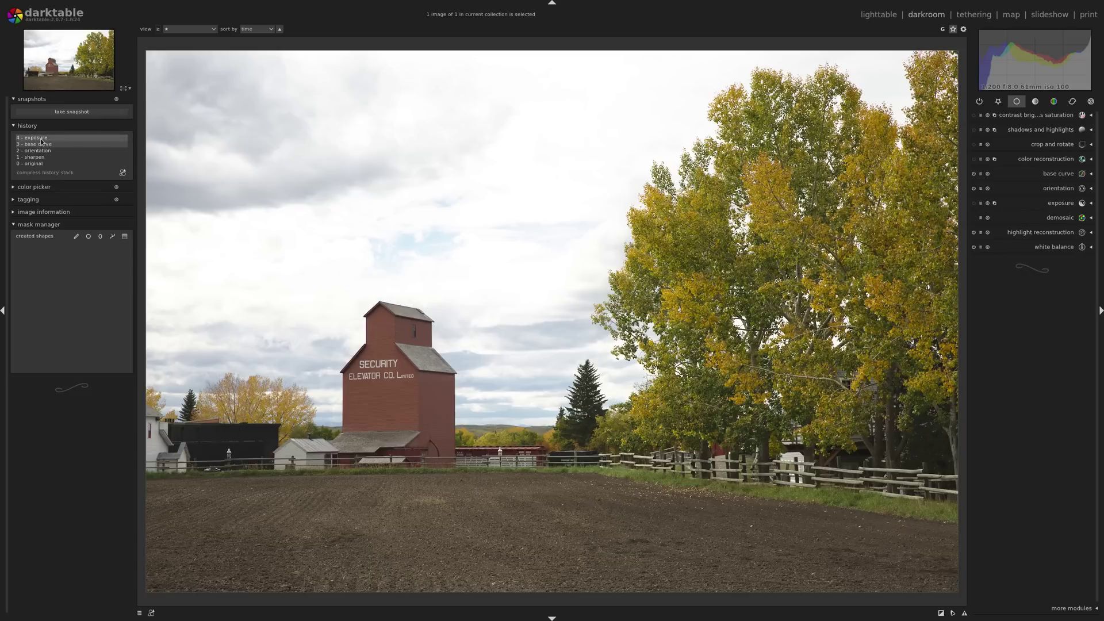
left_click(40, 139)
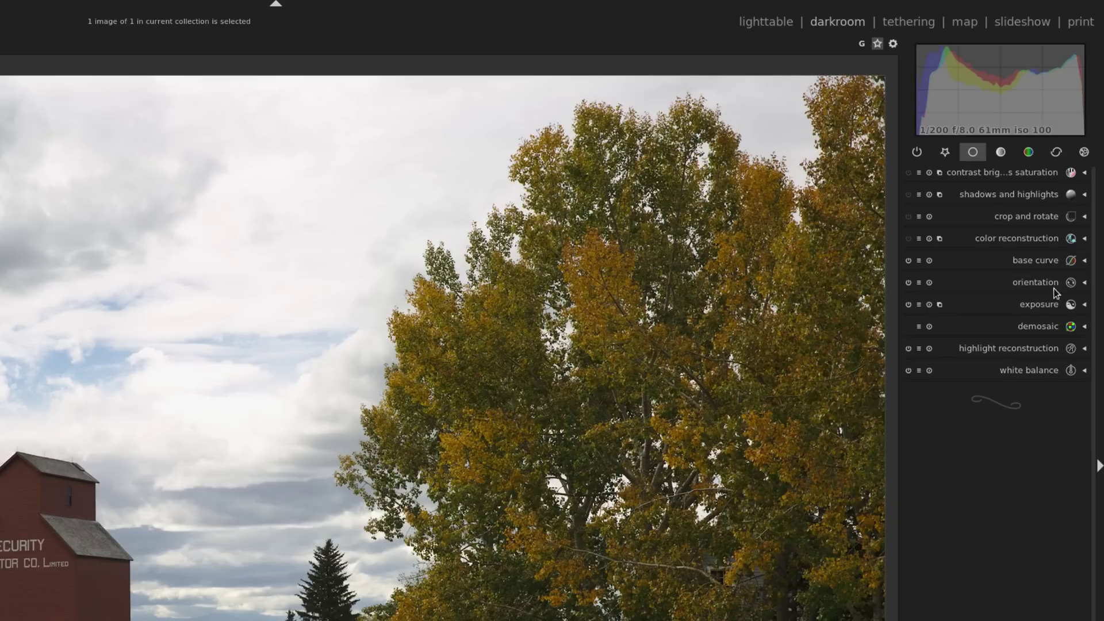
Step: In the tone group's levels module, nudge the middle gray handle slightly left
left_click(1002, 153)
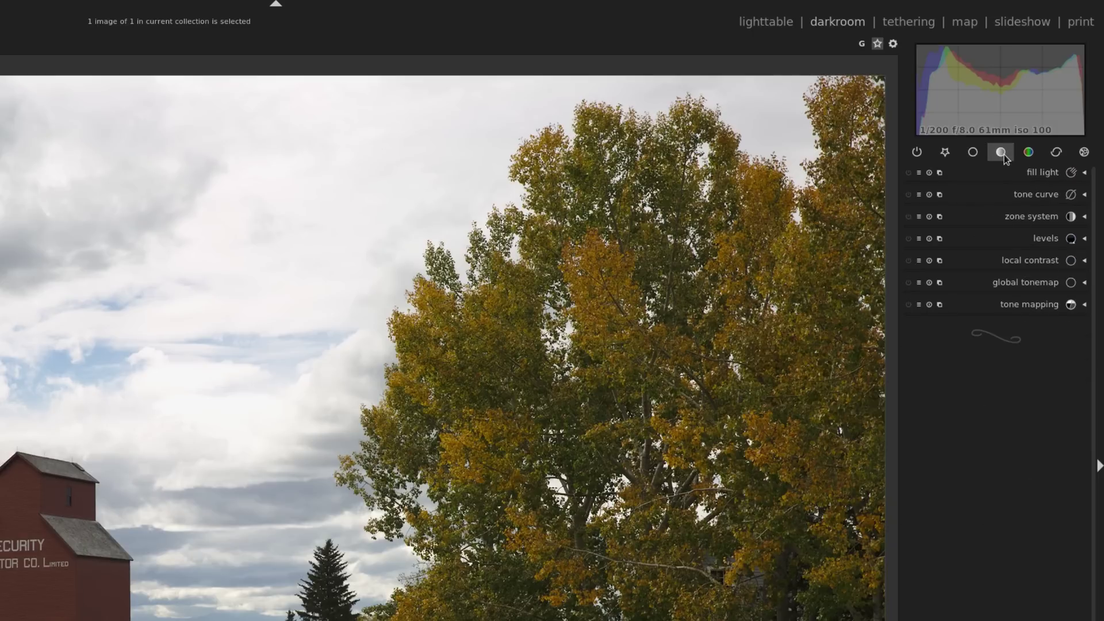
left_click(1046, 239)
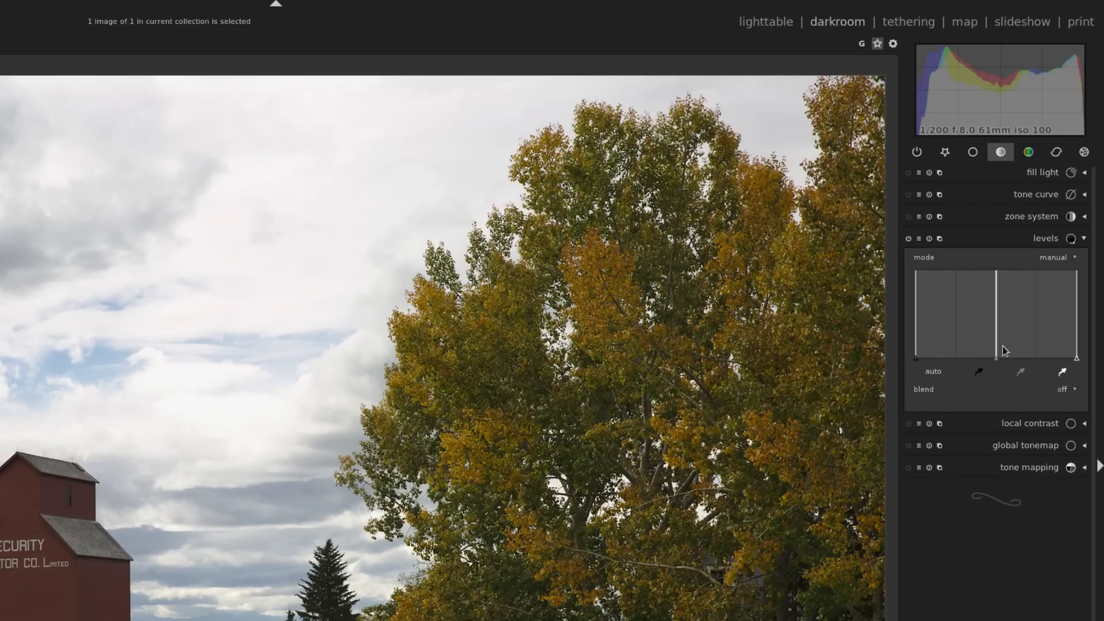
scroll(1003, 347, "down", 4)
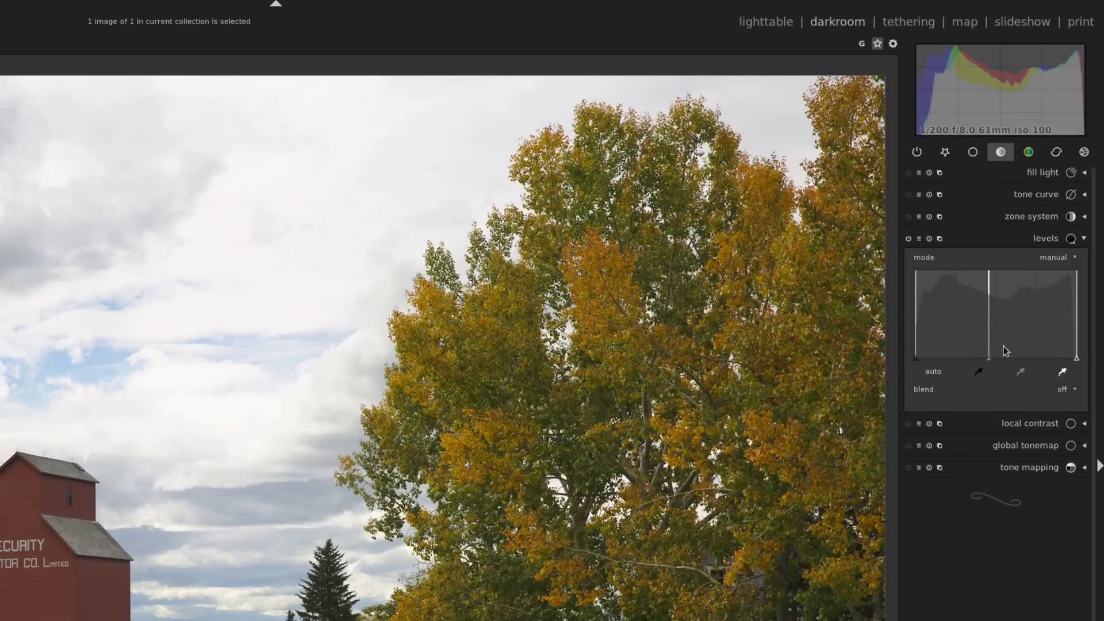
scroll(1002, 346, "down", 2)
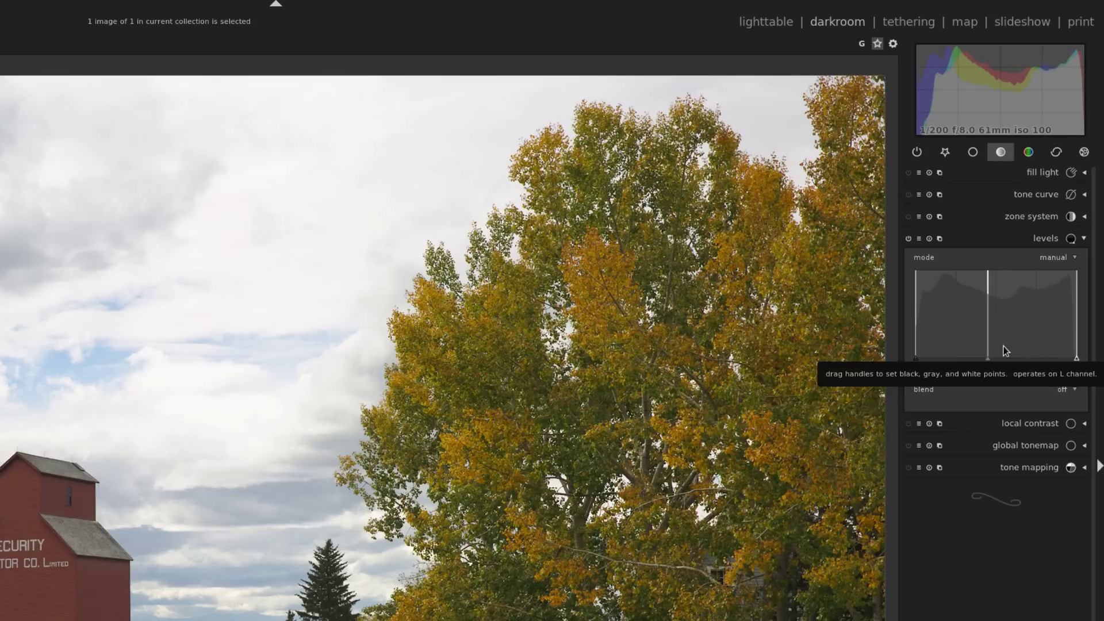
scroll(995, 344, "down", 3)
scroll(995, 344, "down", 2)
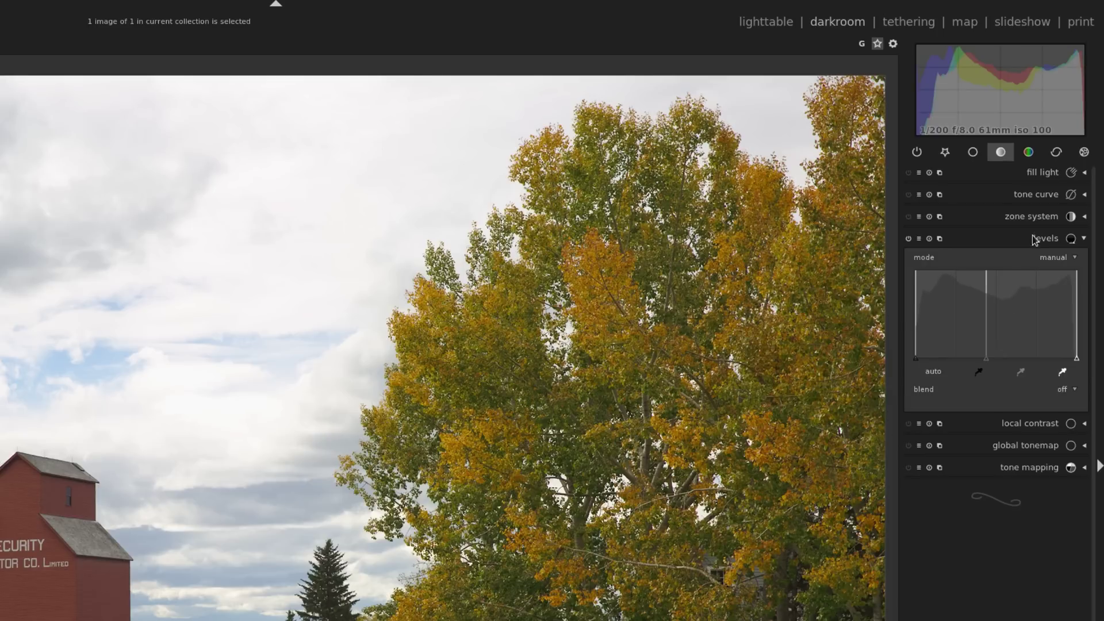
Step: Enable the tone curve and sample the red elevator wall's tone onto it
left_click(1036, 195)
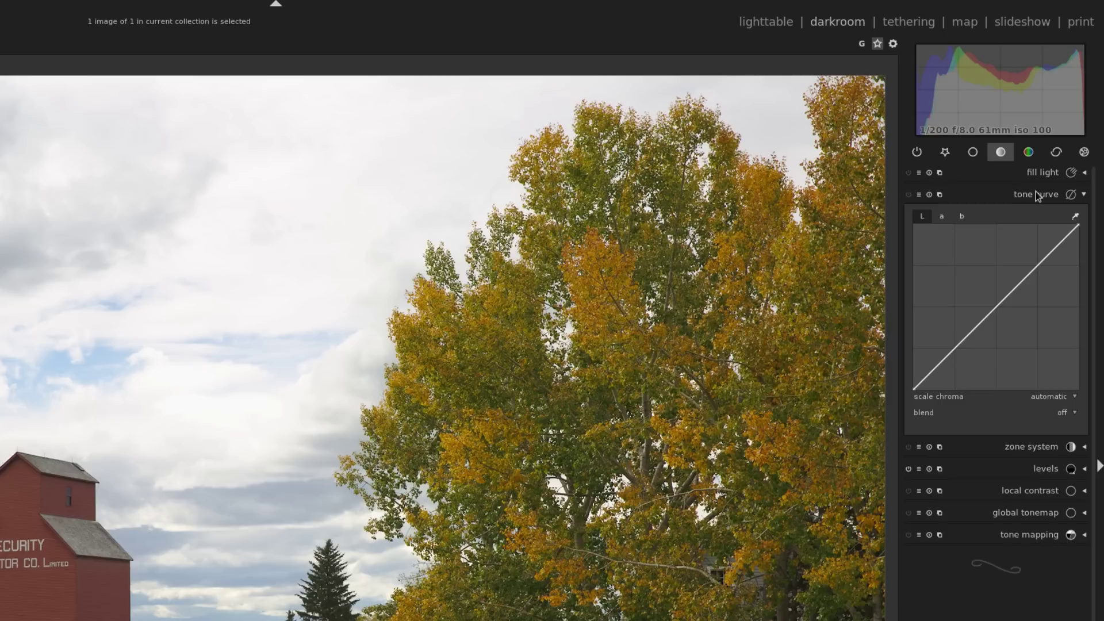
left_click(929, 373)
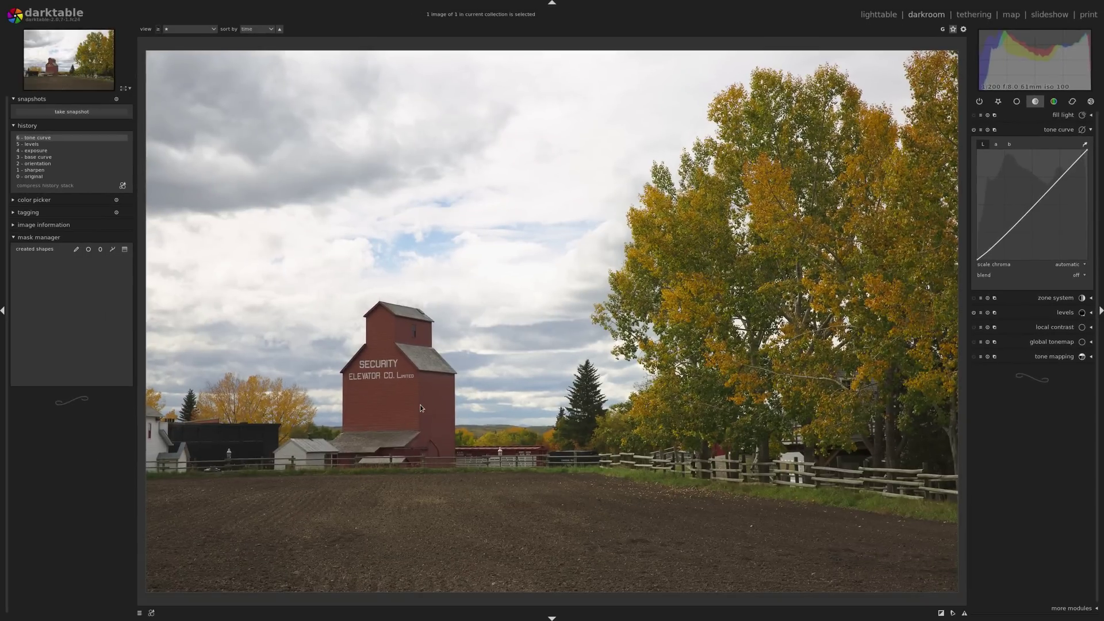
left_click(1085, 144)
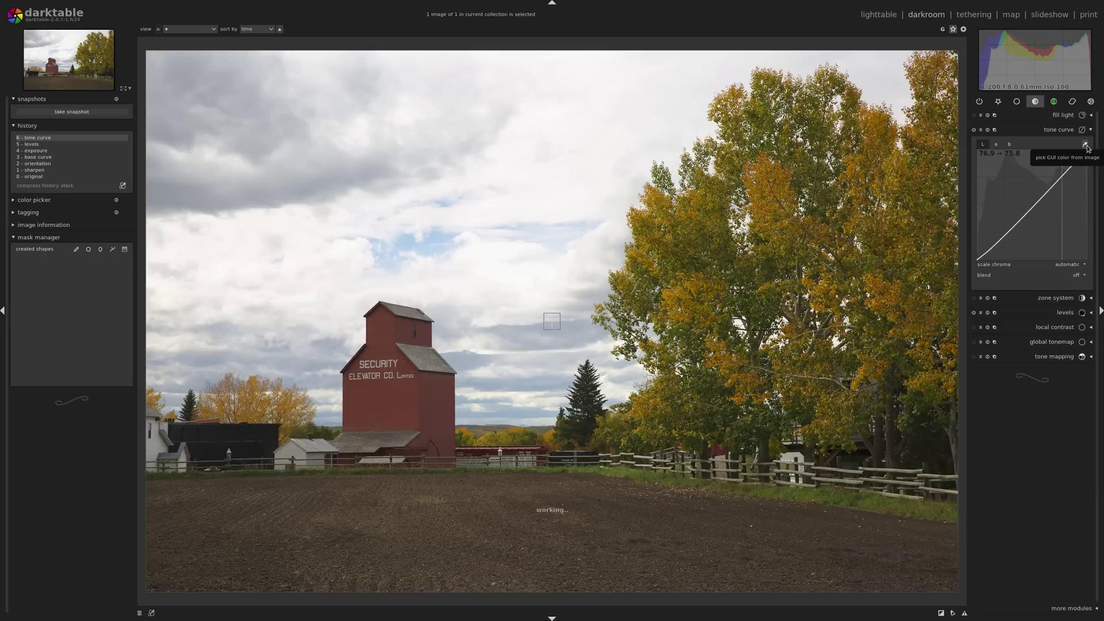
left_click(427, 392)
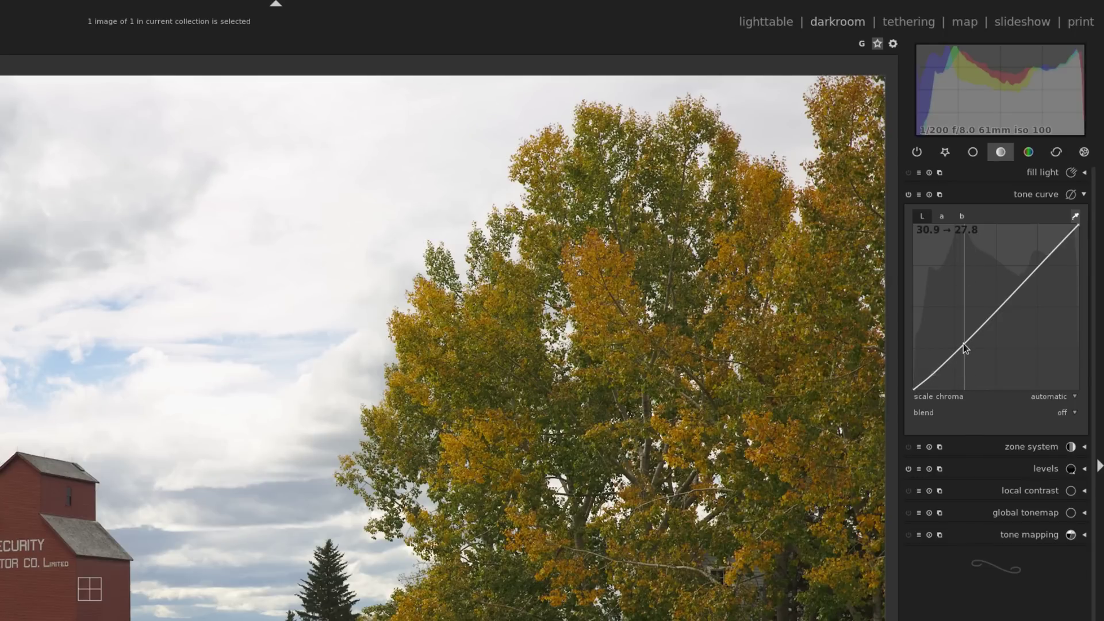
Step: Lift the lightness curve's midtone node from 30.9 to 33.9
left_click_drag(964, 344, 965, 338)
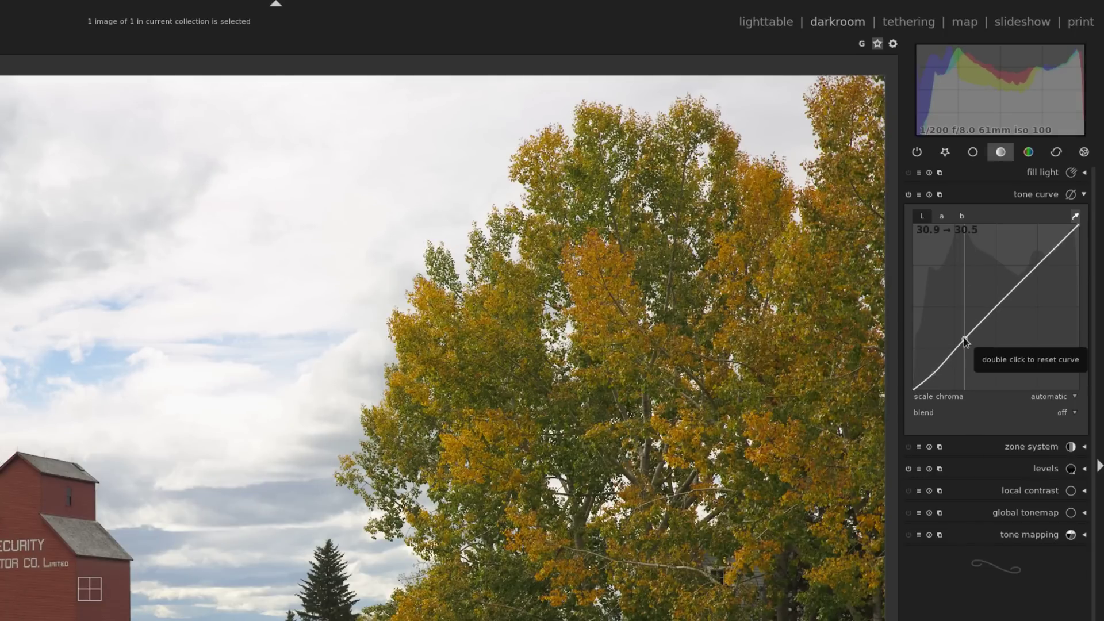
scroll(965, 341, "up", 3)
scroll(965, 341, "up", 2)
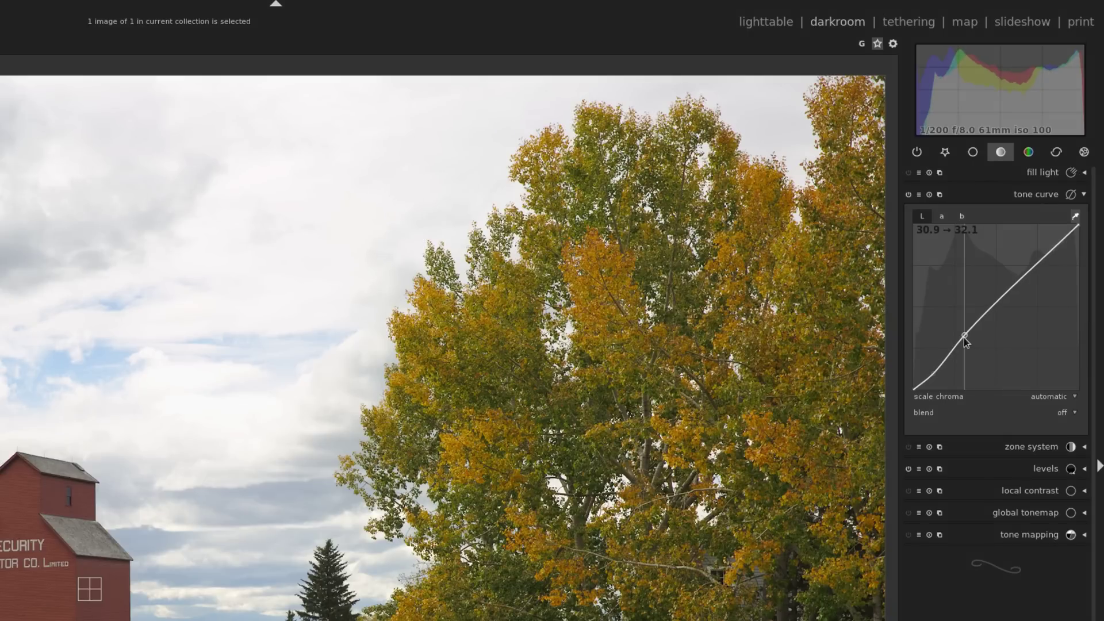
scroll(965, 341, "up", 1)
scroll(965, 341, "up", 1)
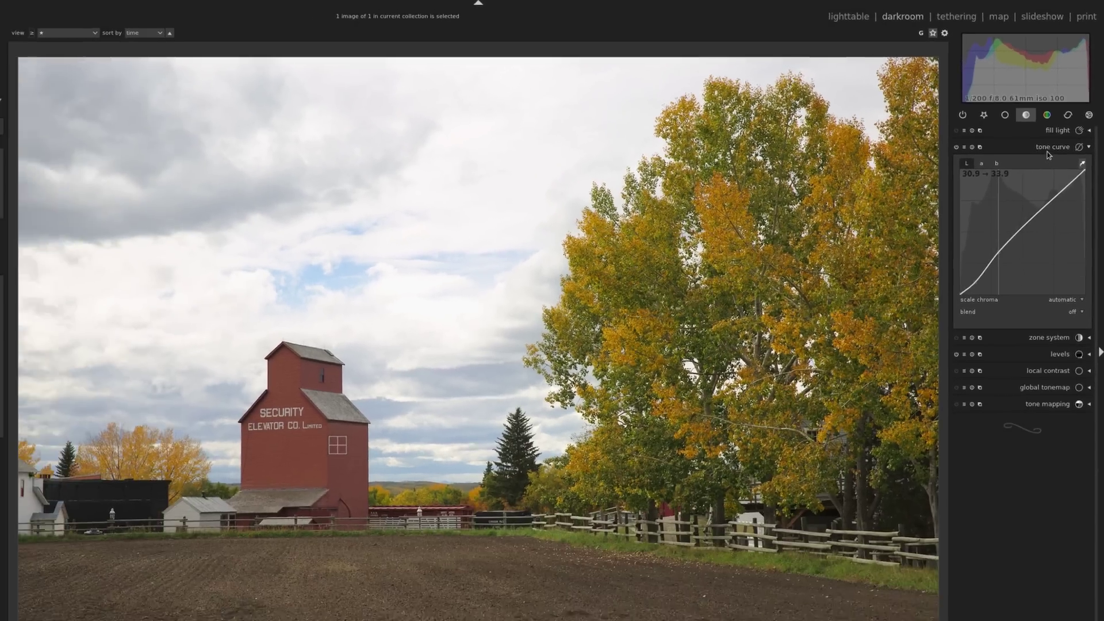
left_click(1048, 150)
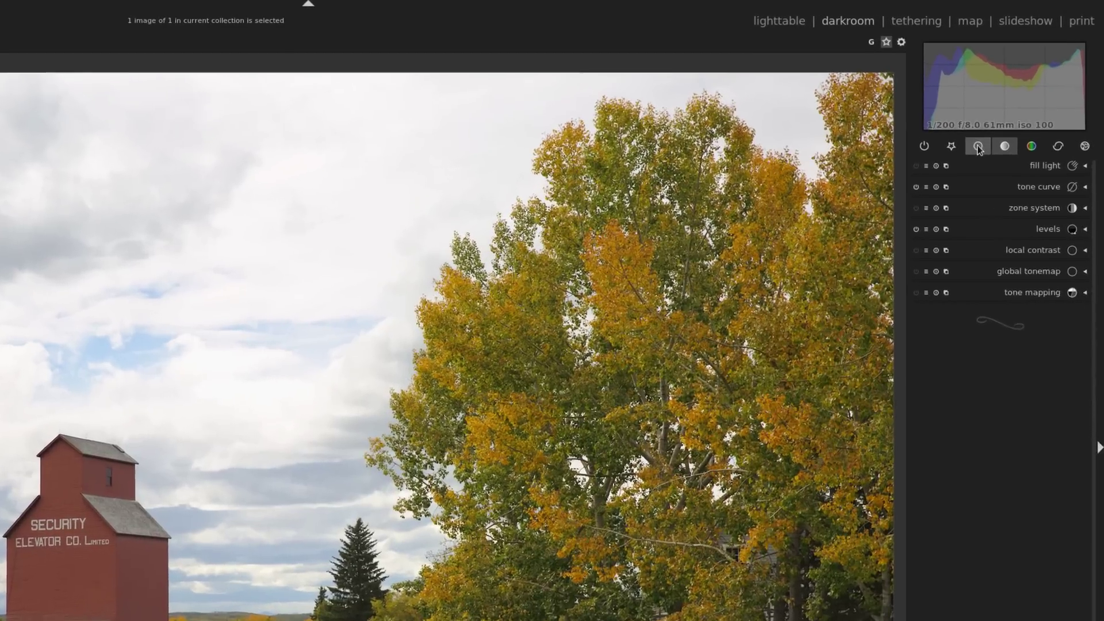
Step: In contrast brightness saturation, set contrast to 0.07 and saturation to 0.09
left_click(978, 147)
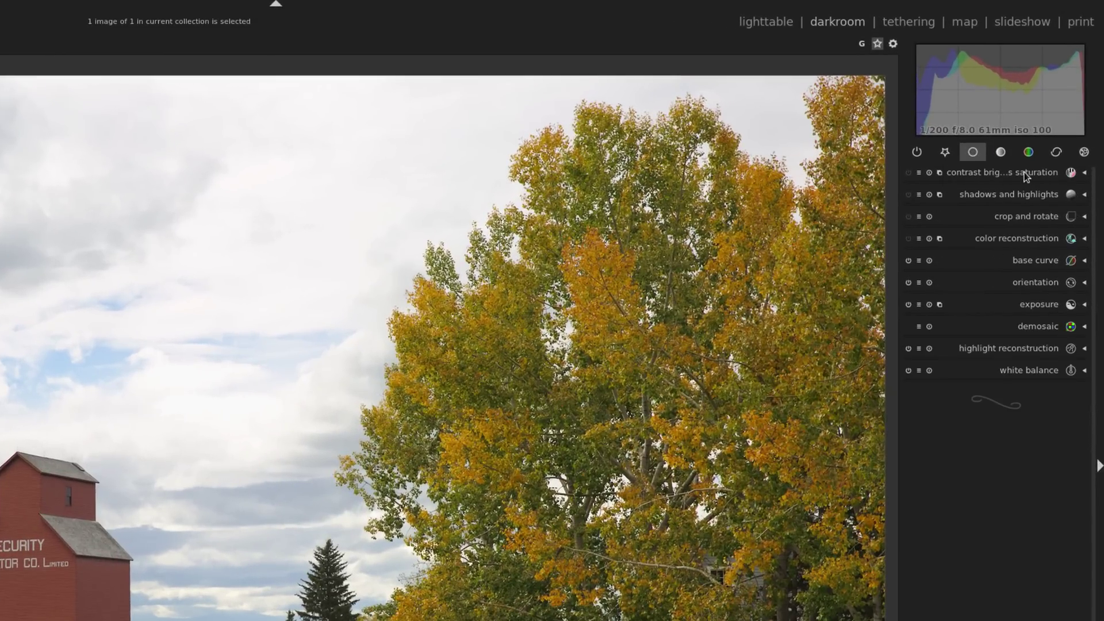
left_click(1023, 171)
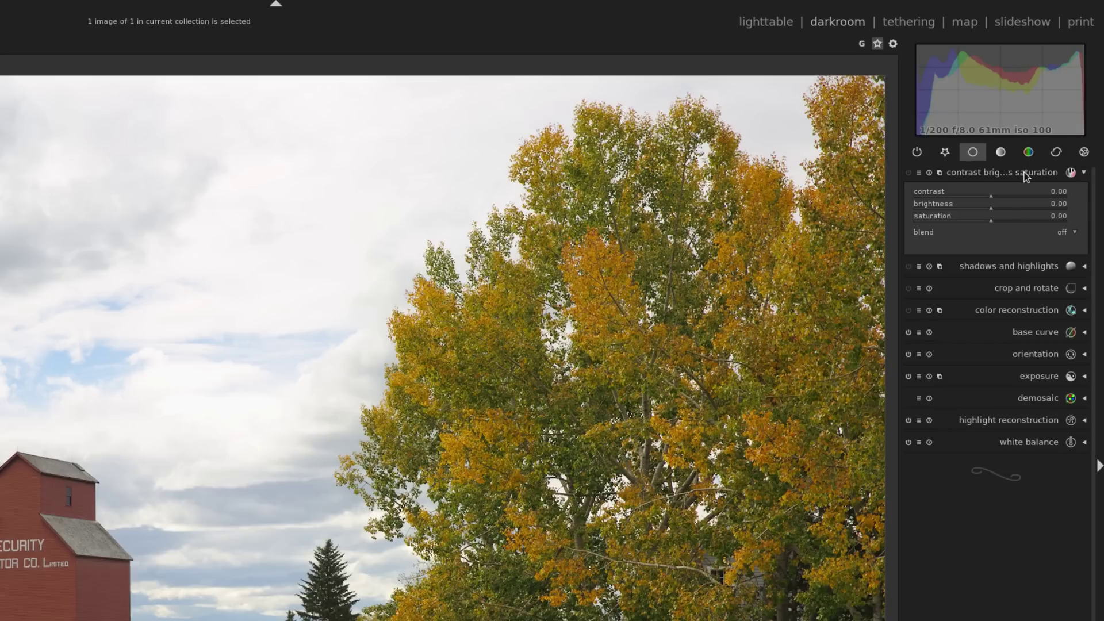
right_click(990, 196)
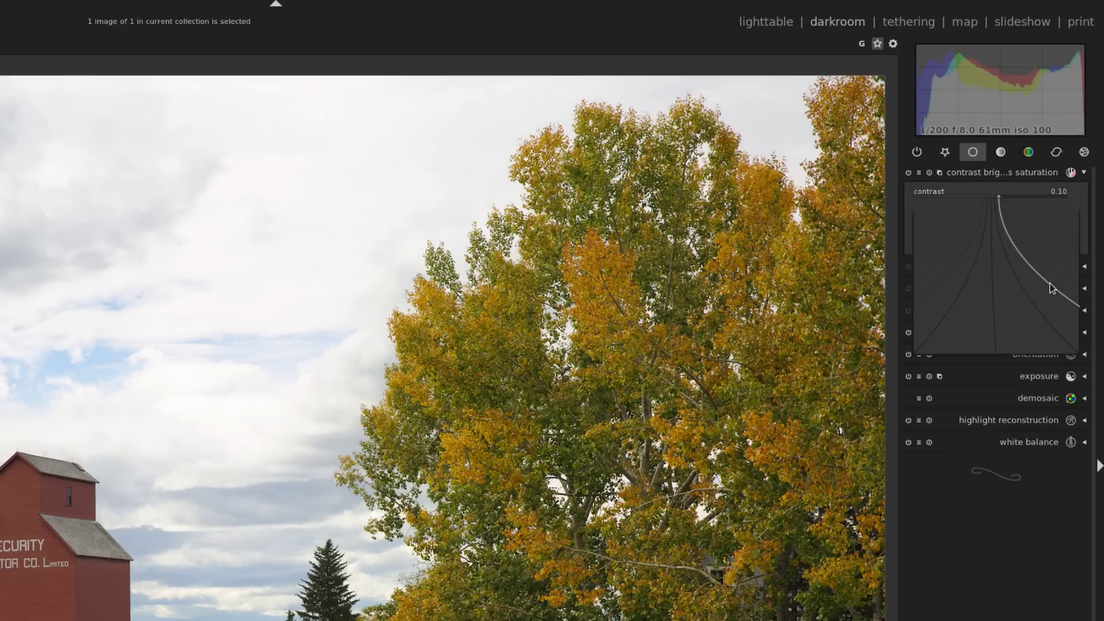
left_click(1049, 289)
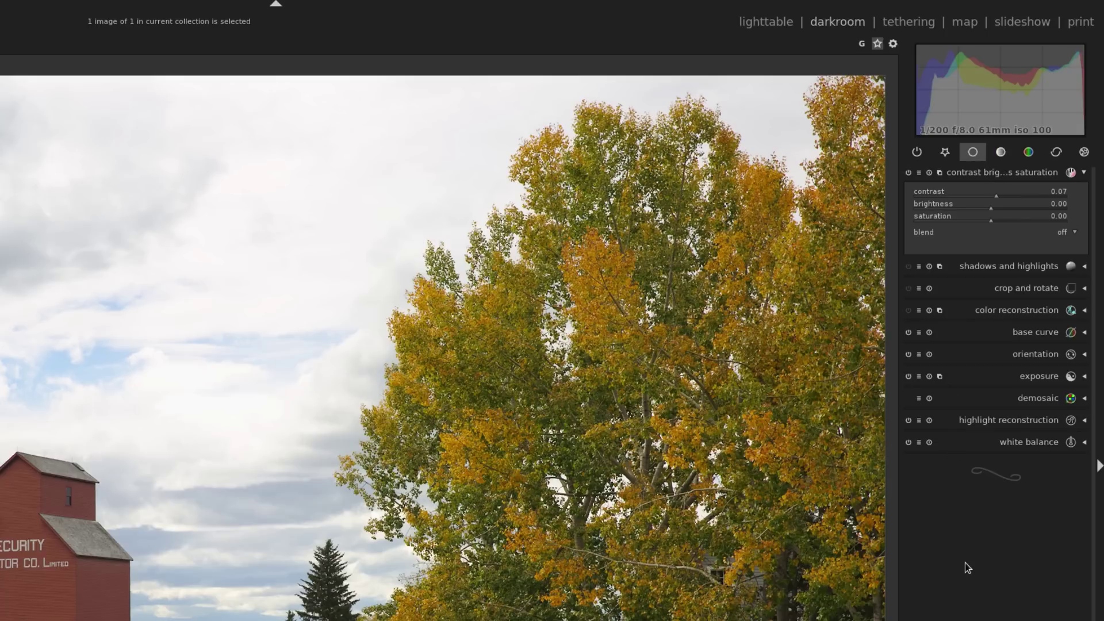
right_click(991, 226)
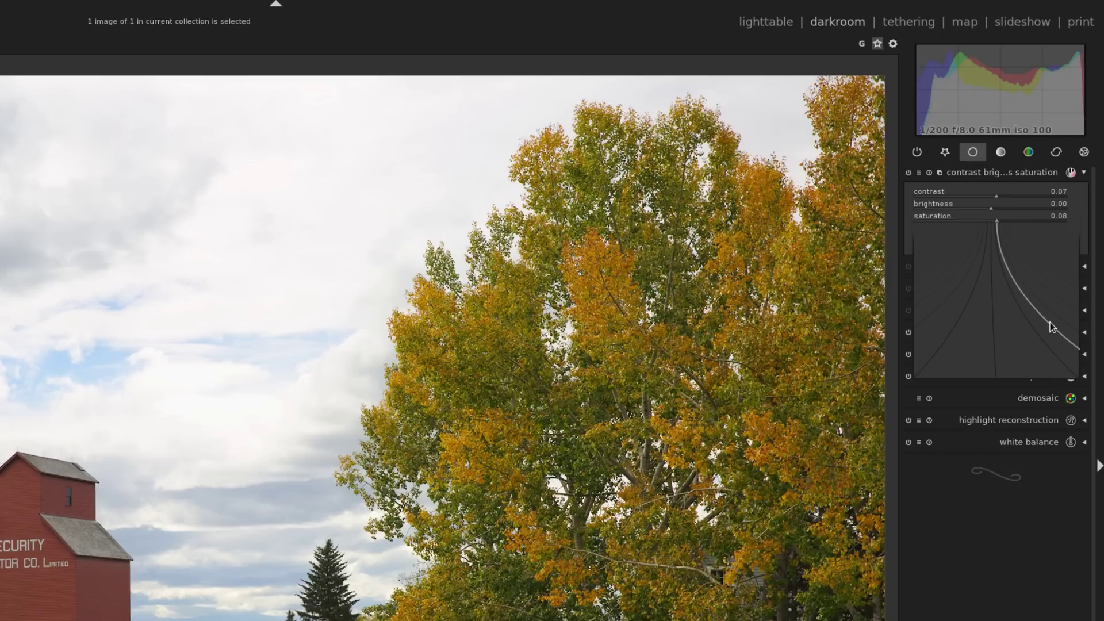
left_click(1054, 318)
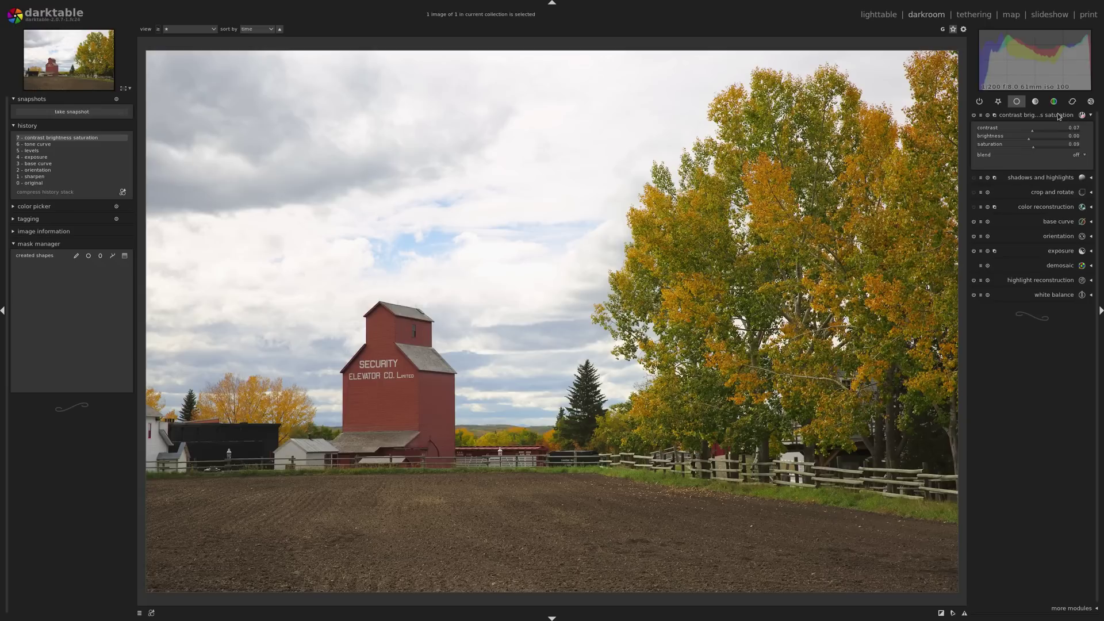
left_click(1043, 155)
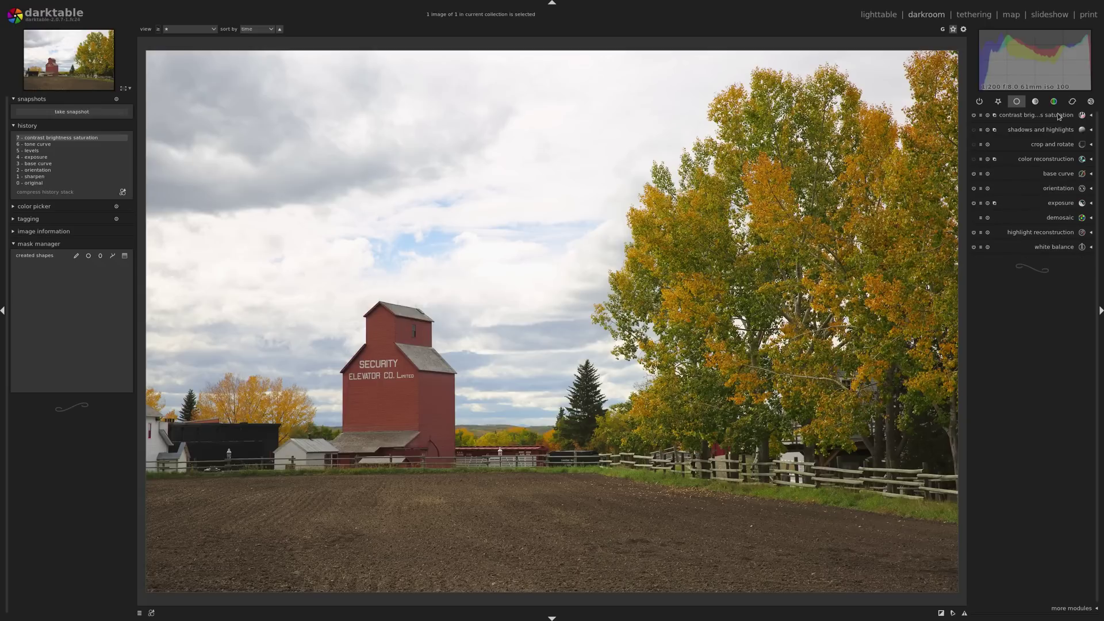
left_click(69, 164)
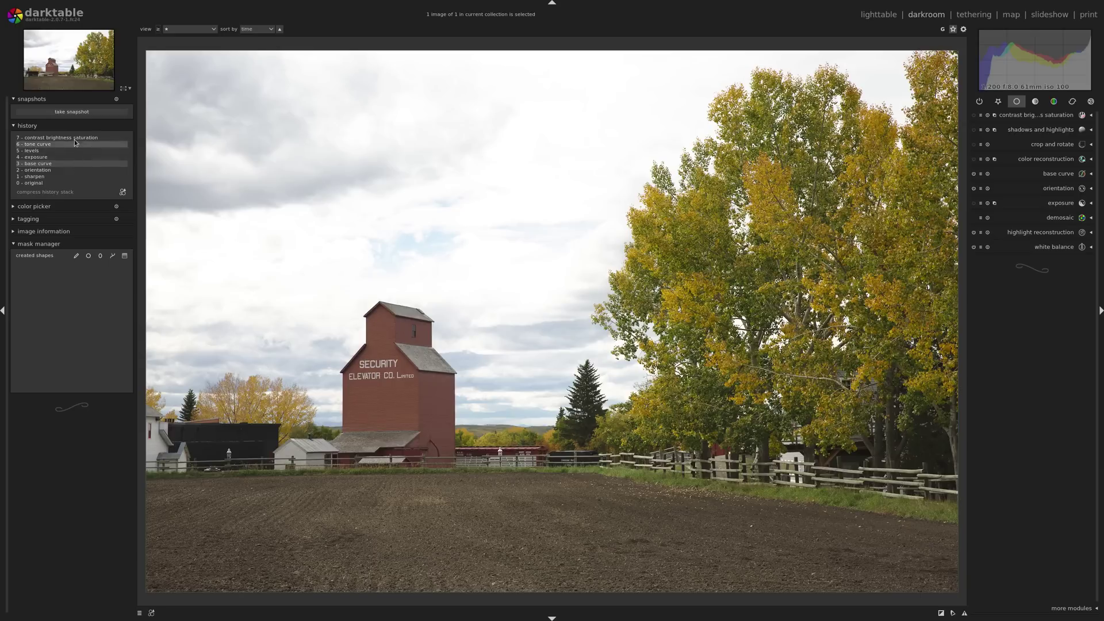
left_click(76, 138)
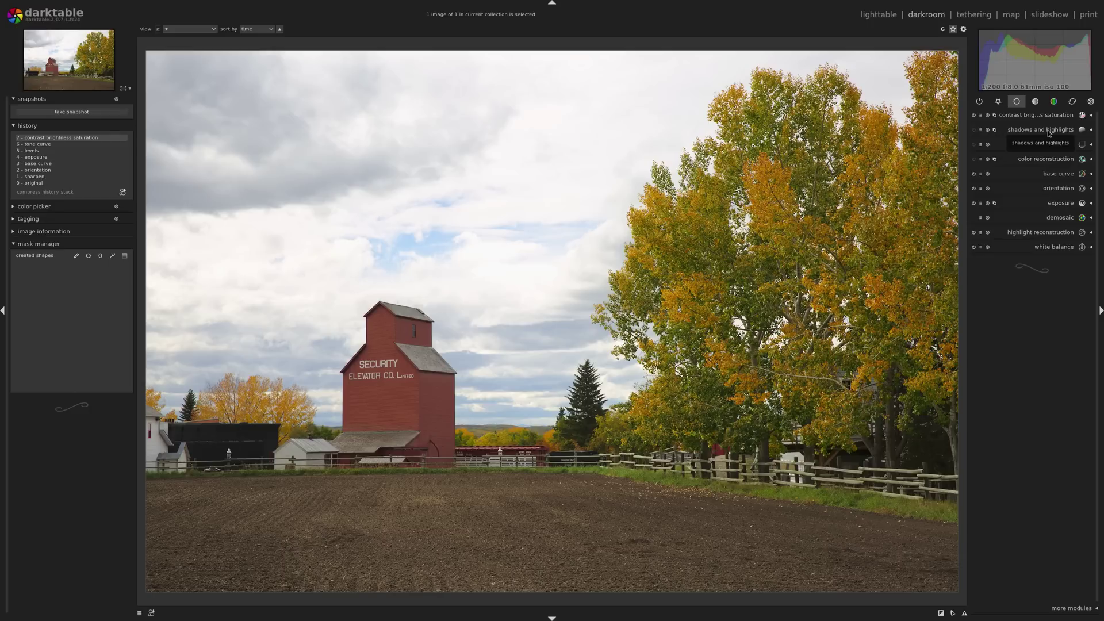
Step: Enable the shadows and highlights module and set shadows to 25
left_click(973, 130)
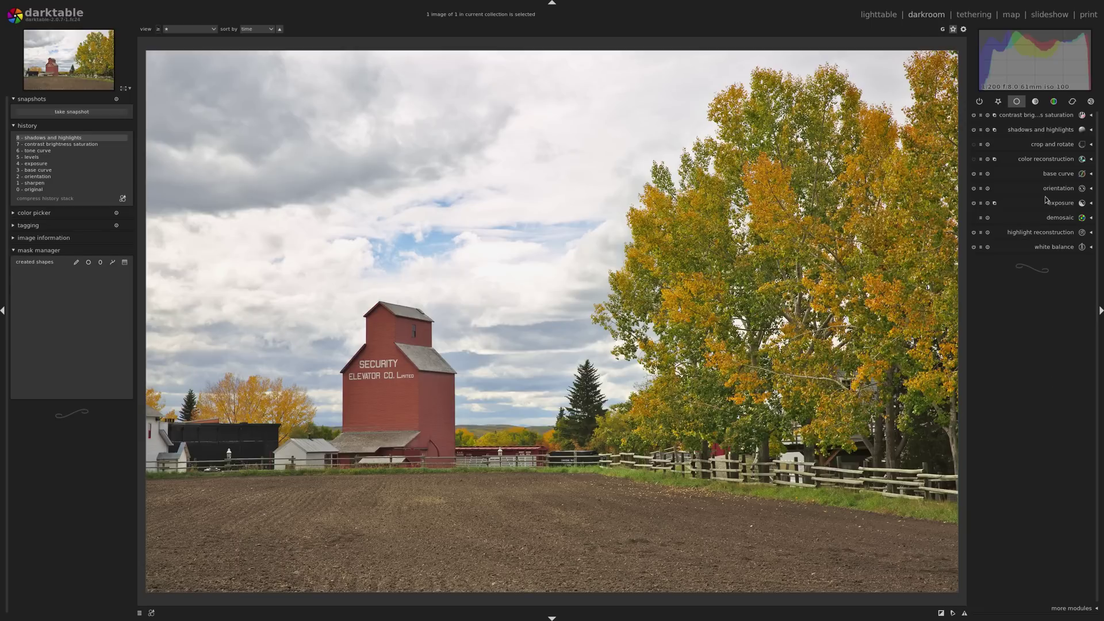
left_click(1045, 130)
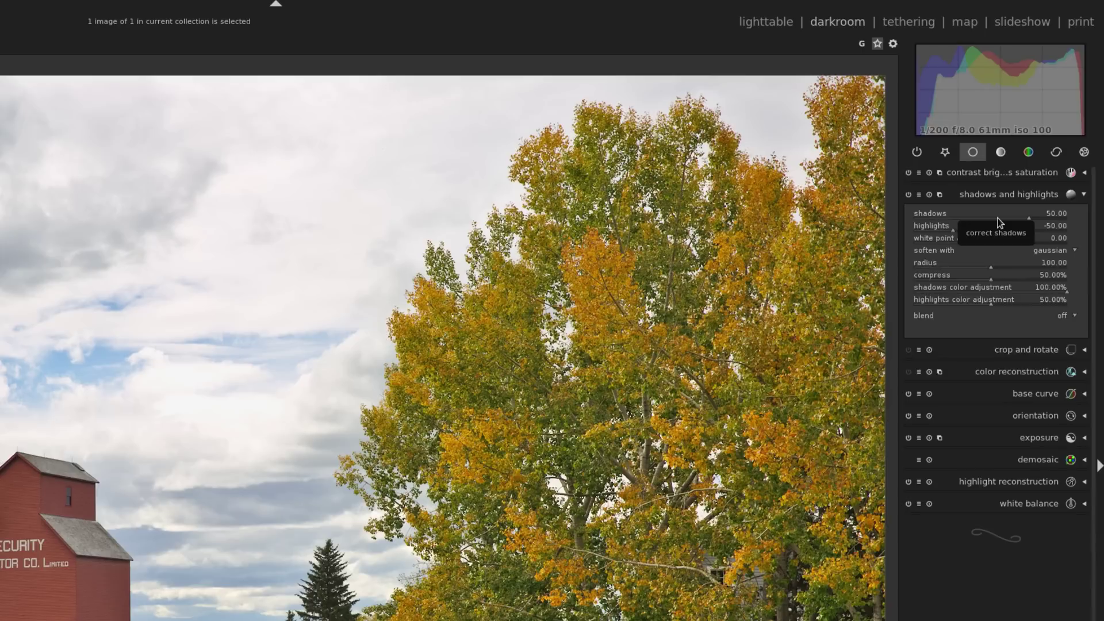
right_click(999, 222)
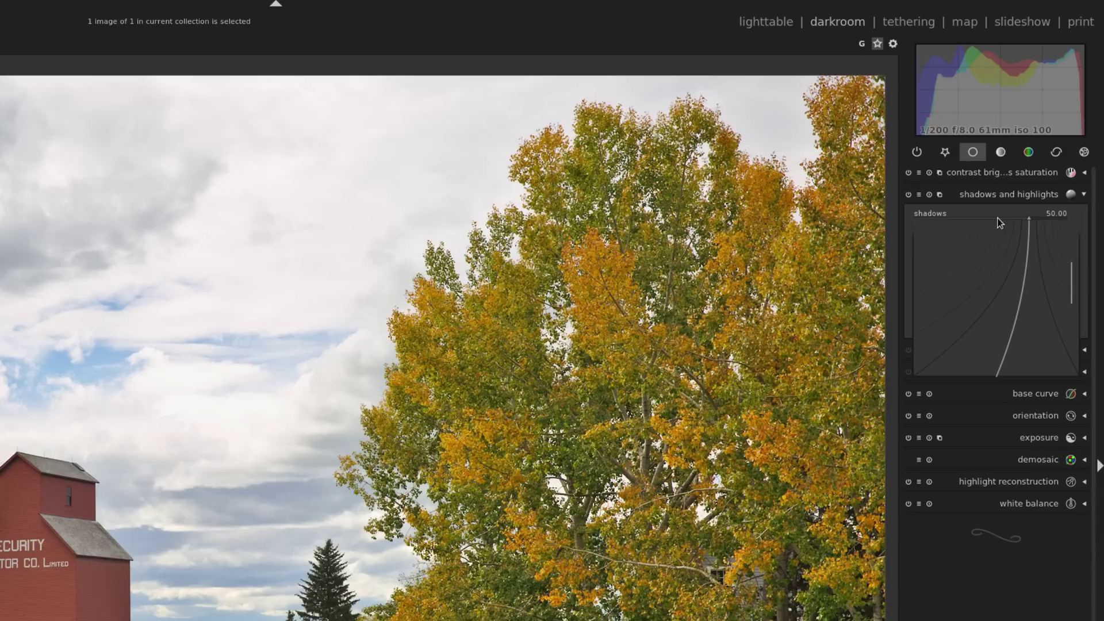
type("25")
key("Return")
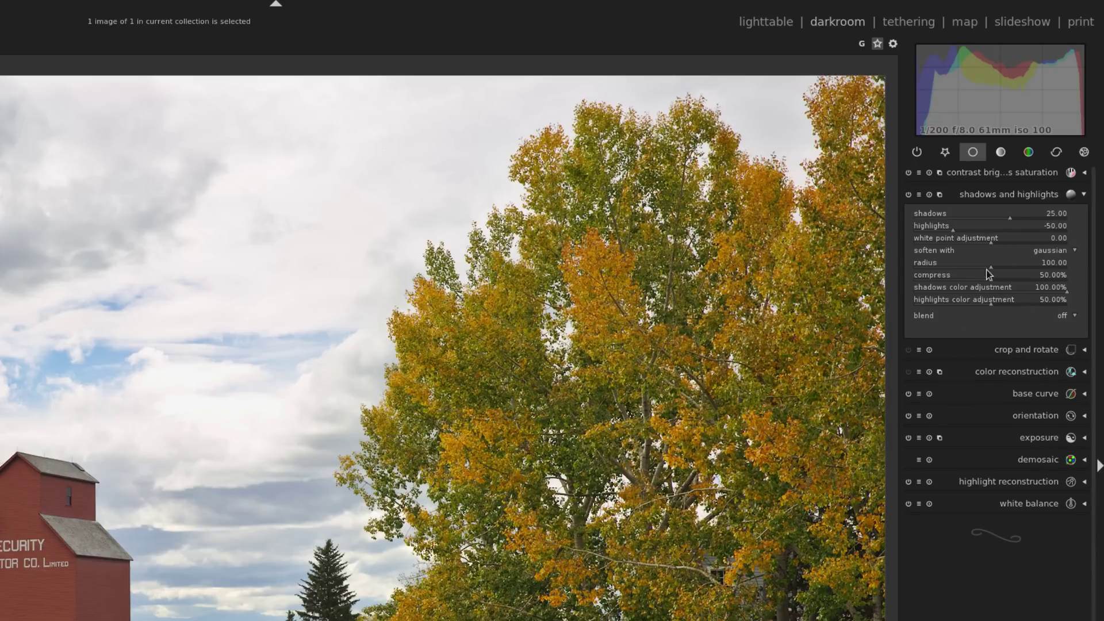
Step: Set the highlights amount to -30
right_click(964, 229)
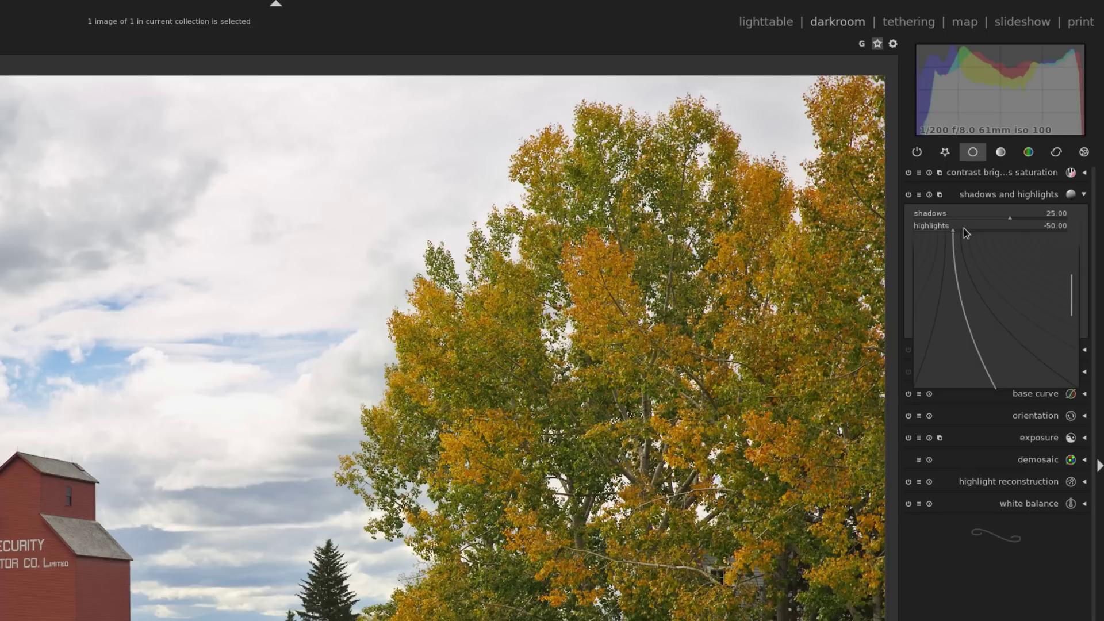
type("-30")
key("Return")
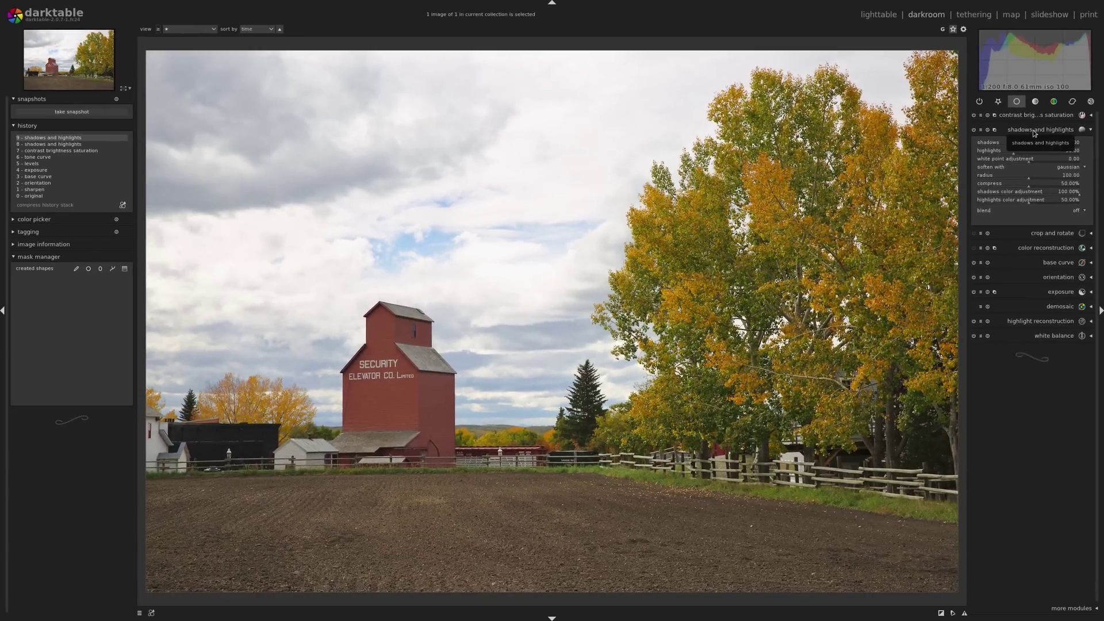
left_click(980, 158)
left_click(944, 157)
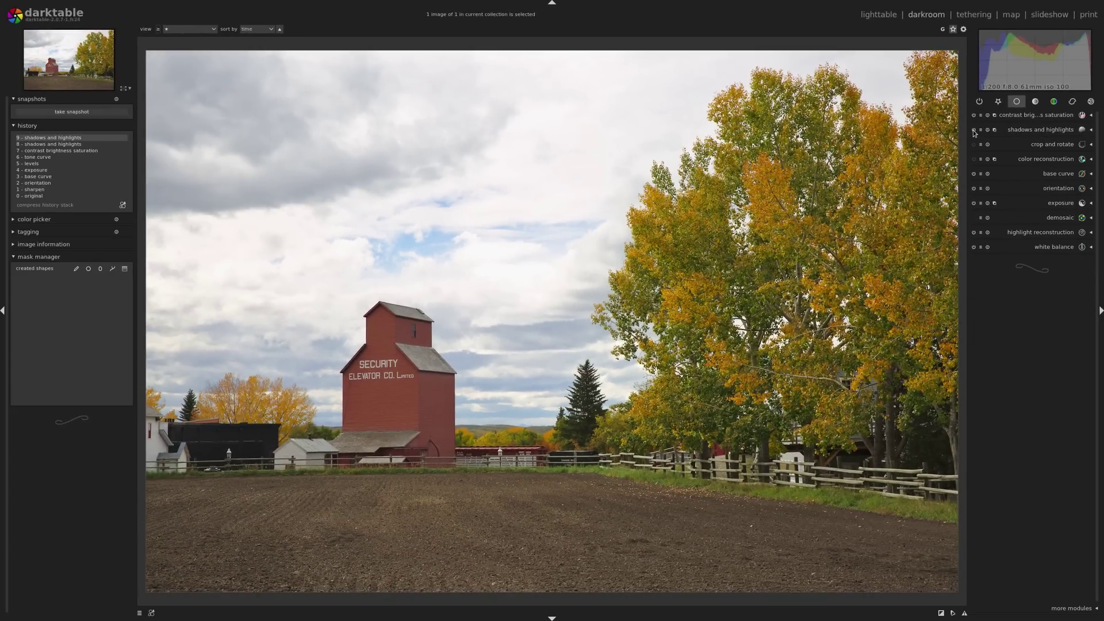
left_click(973, 130)
left_click(50, 176)
left_click(58, 139)
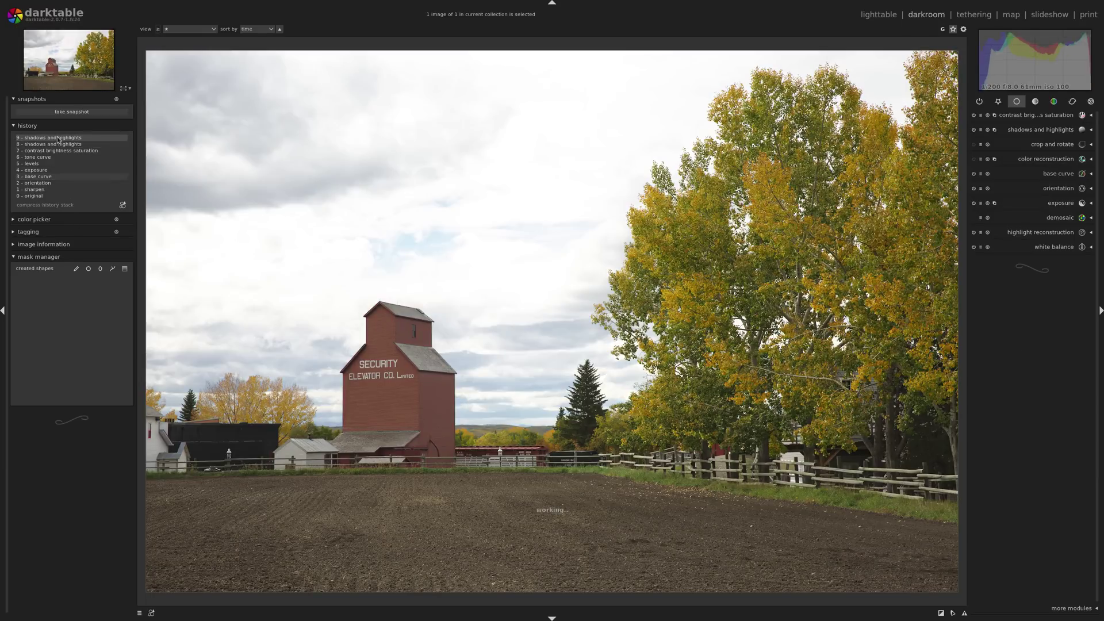